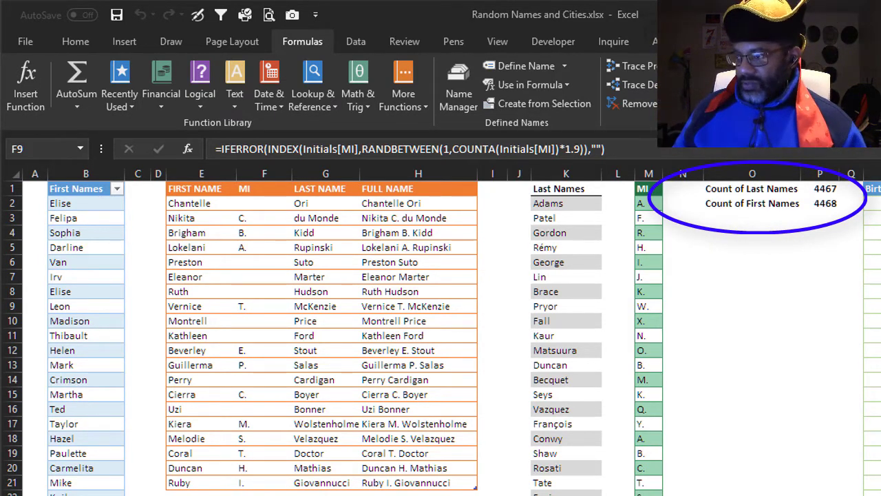
- Recalculate the worksheet several times to regenerate the random first names, initials and last names
key("Escape")
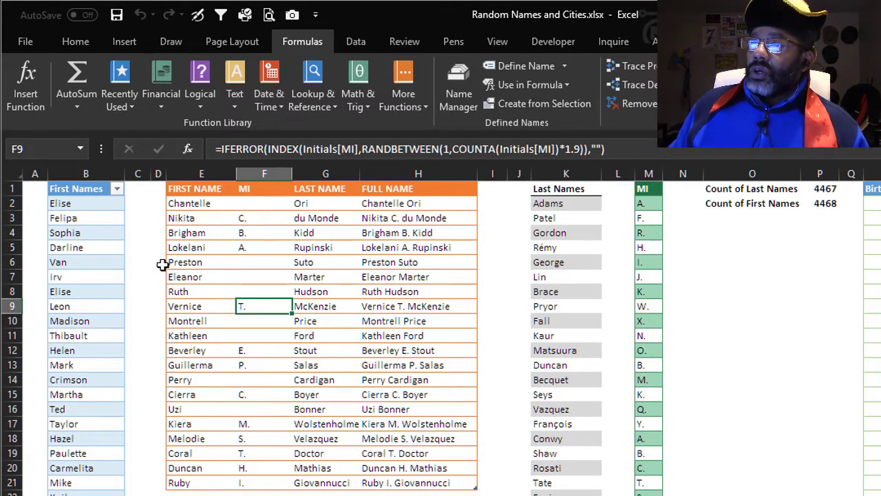
left_click(206, 220)
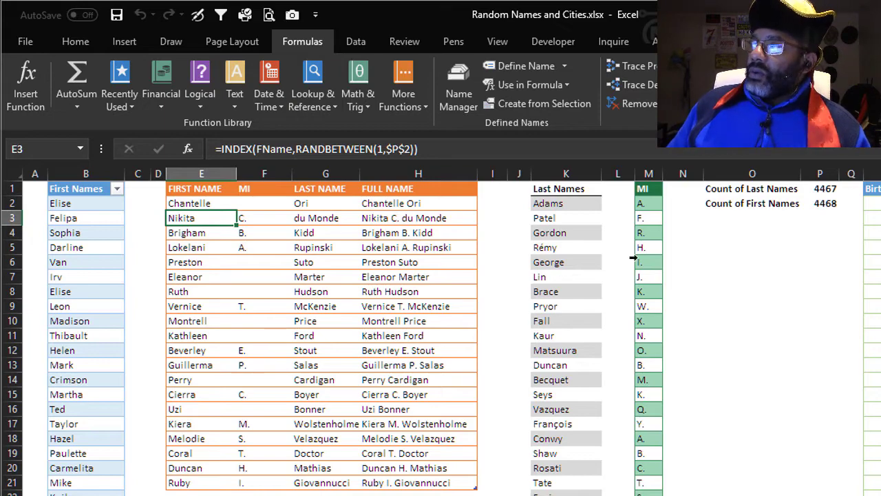
key("F9")
key("F9")
key("F9")
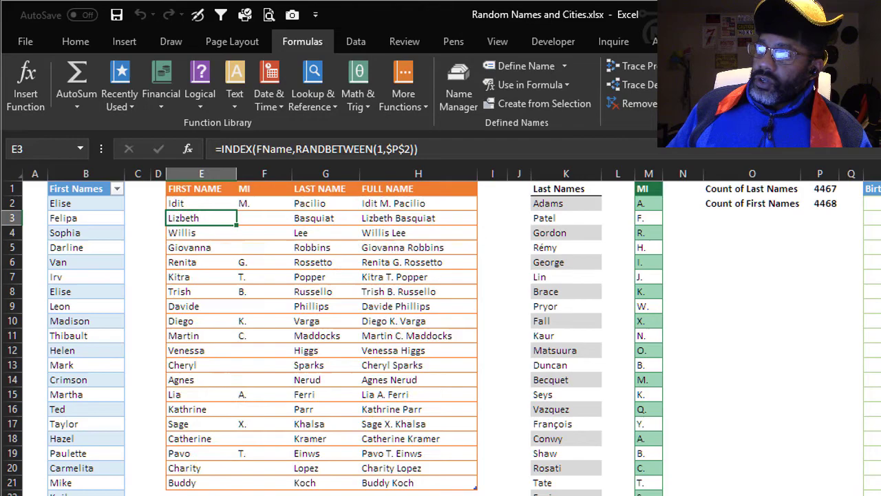
key("F9")
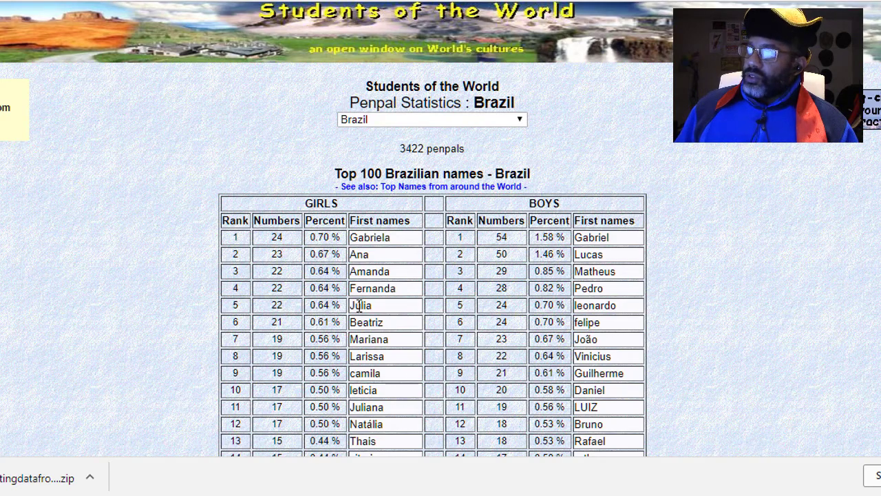
- Look through the girls' and boys' first names in the Top 100 Brazilian names table on the Students of the World page
scroll(174, 335, "down", 1)
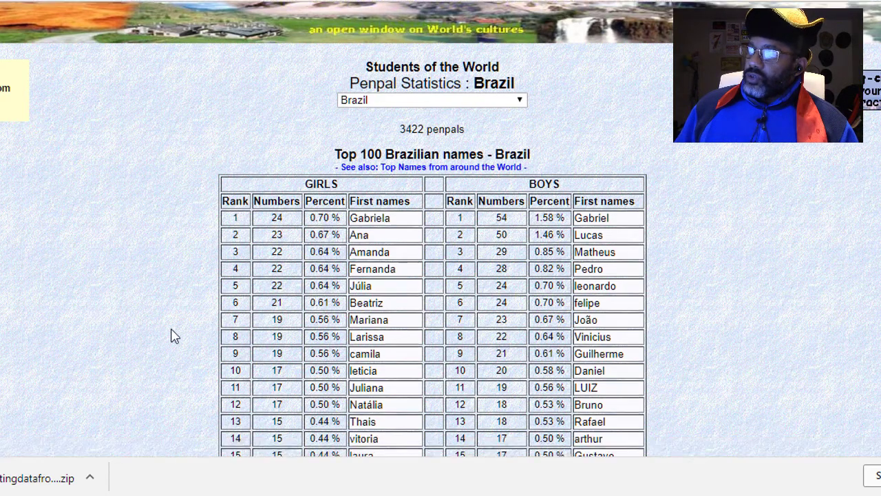
scroll(176, 323, "down", 8)
scroll(189, 406, "up", 6)
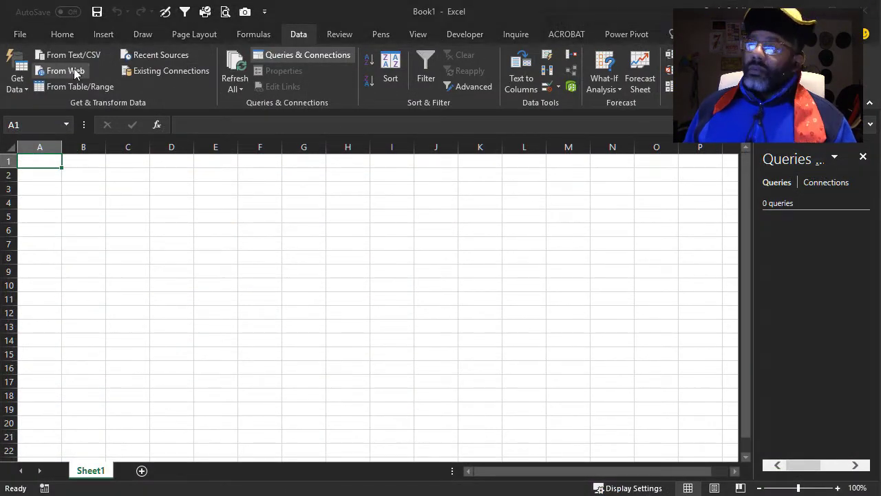
- Switch to the blank Excel workbook and connect it to the Brazil names web page using the copied URL
left_click(76, 72)
right_click(365, 259)
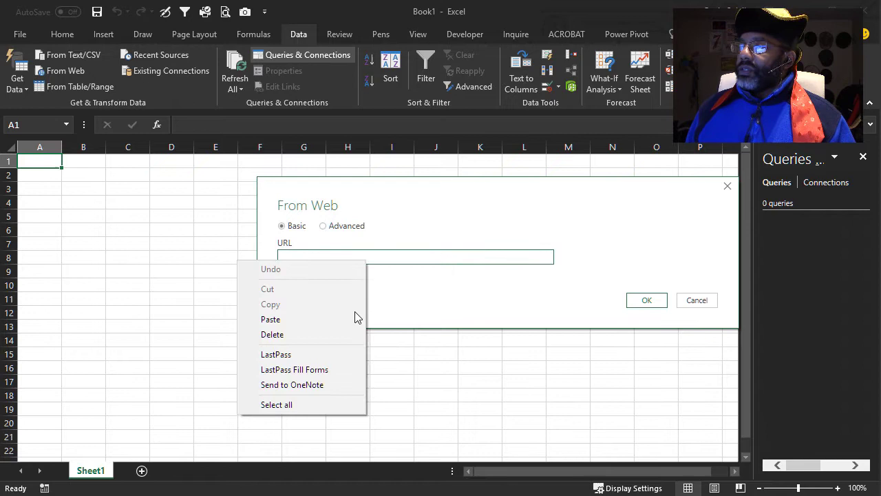
left_click(326, 319)
left_click(639, 301)
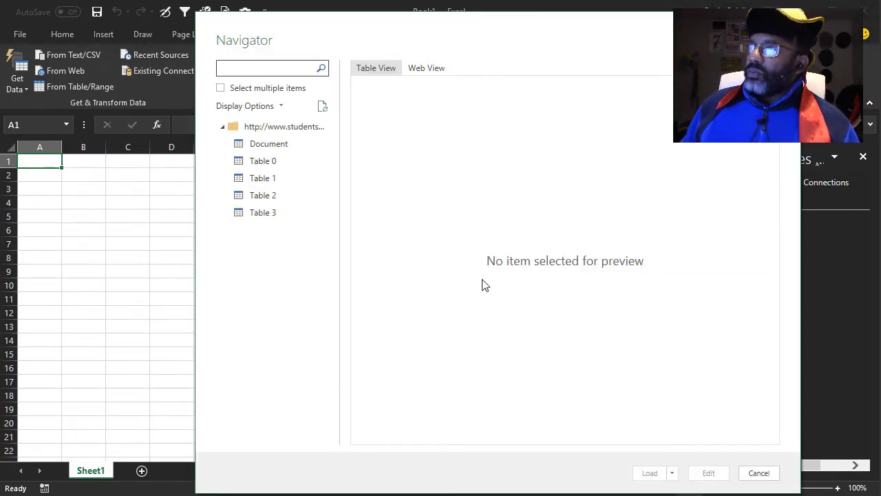
- Preview the Document and Tables 0 to 3 found on the page, and open Table 0 for editing in the Query Editor
left_click(250, 147)
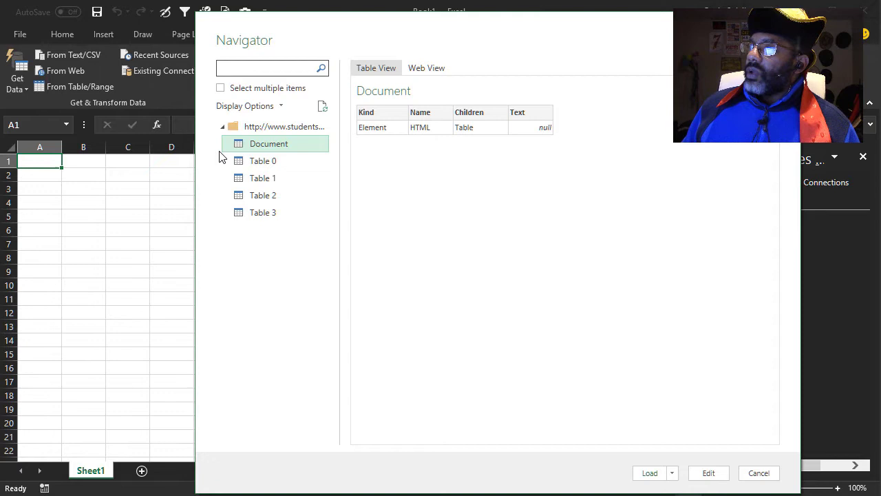
left_click(239, 161)
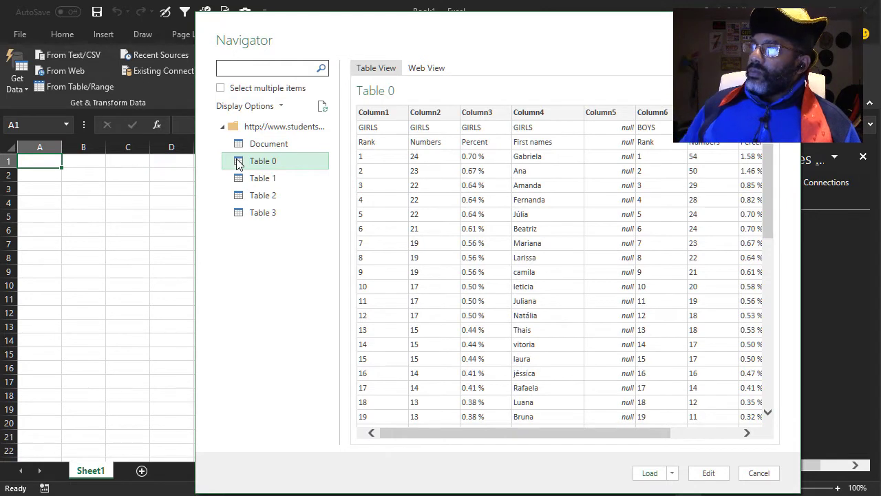
left_click(247, 179)
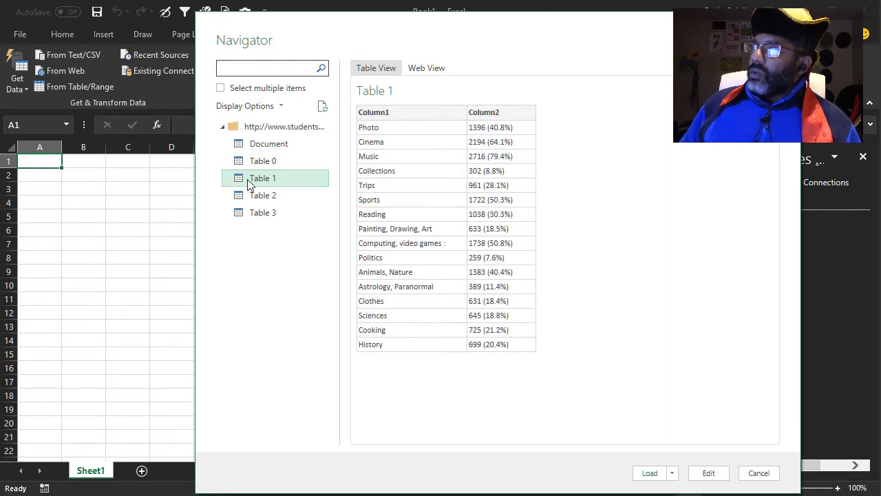
left_click(249, 197)
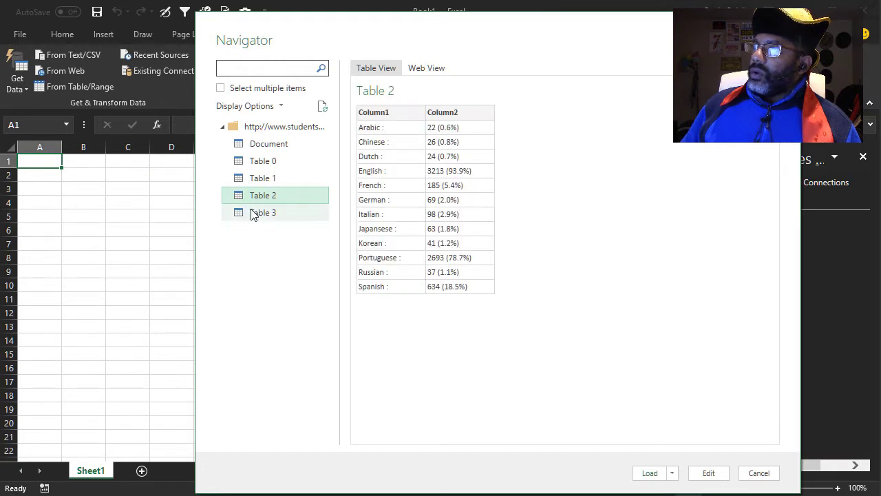
left_click(252, 214)
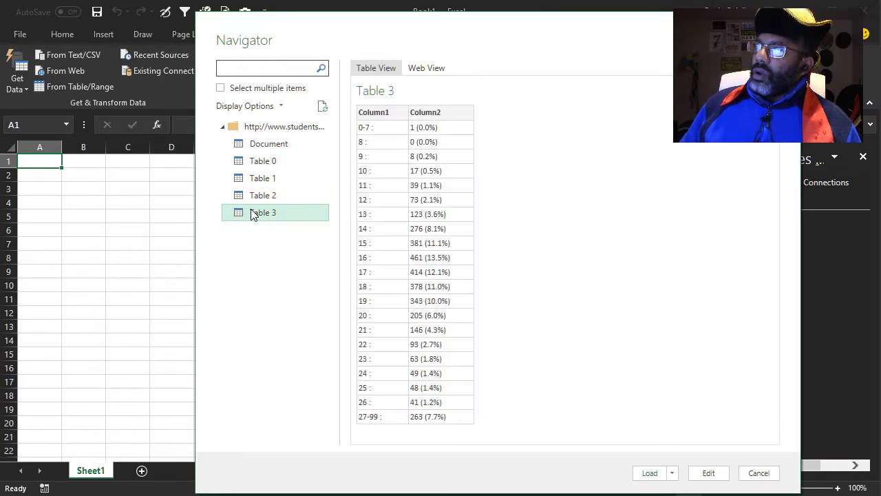
left_click(256, 165)
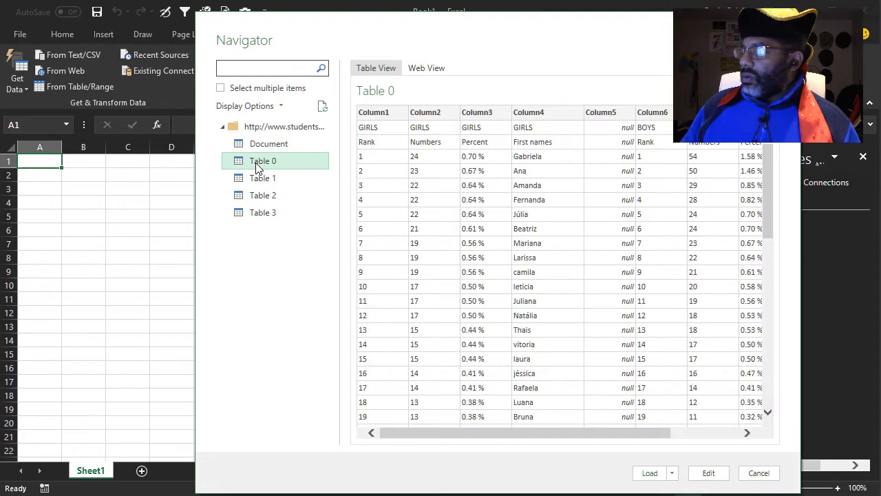
left_click(706, 474)
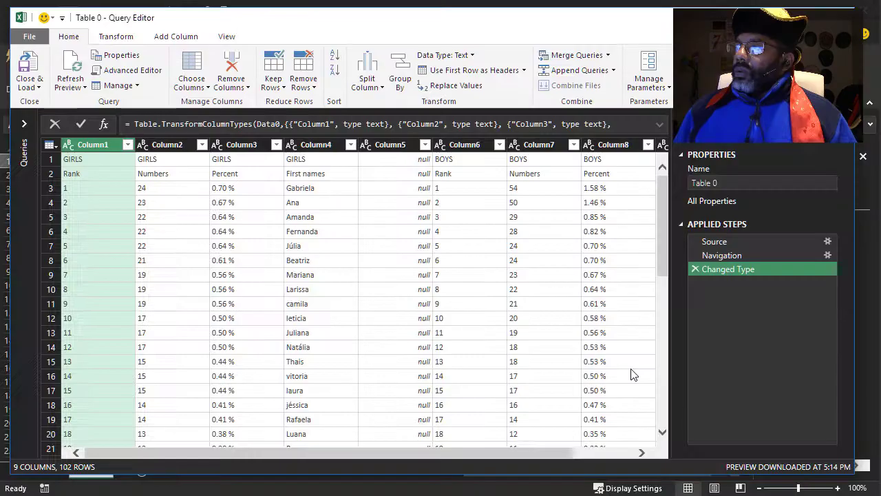
- Keep only Column4 and Column9, which hold the first names, and remove all other columns from the query
left_click(309, 147)
left_click_drag(487, 451, 569, 479)
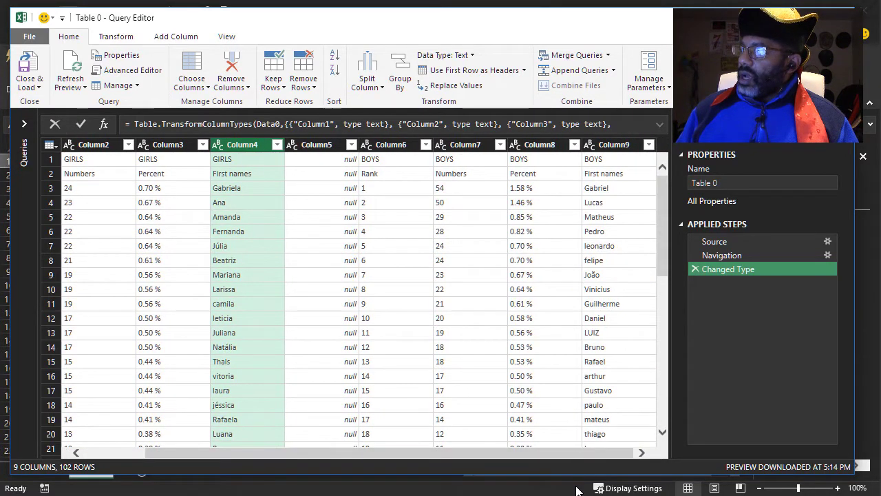
key("ctrl")
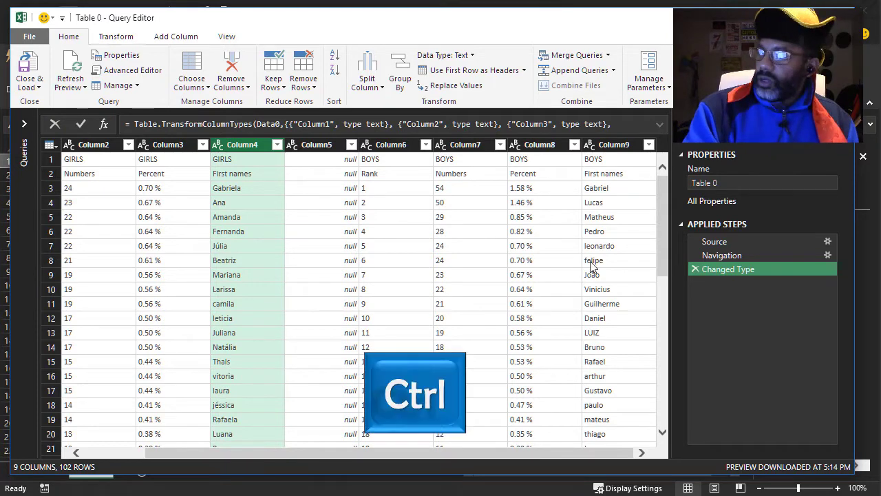
left_click(605, 146, "ctrl")
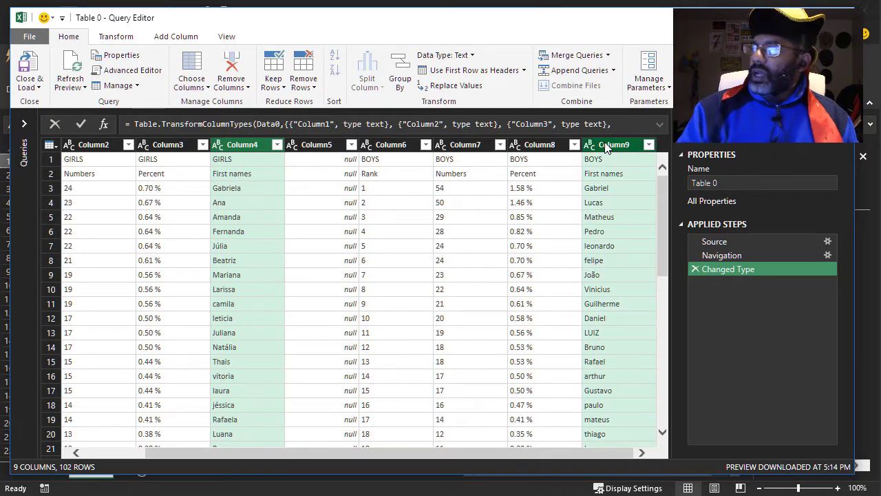
right_click(604, 146)
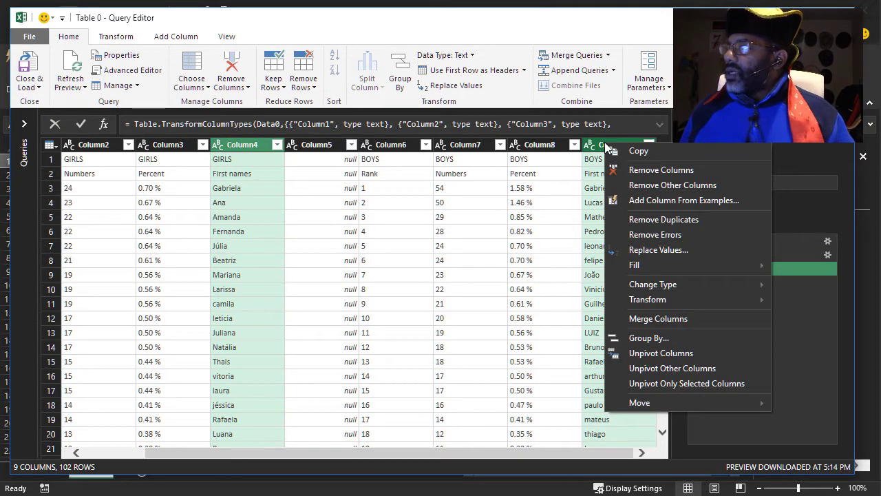
left_click(624, 184)
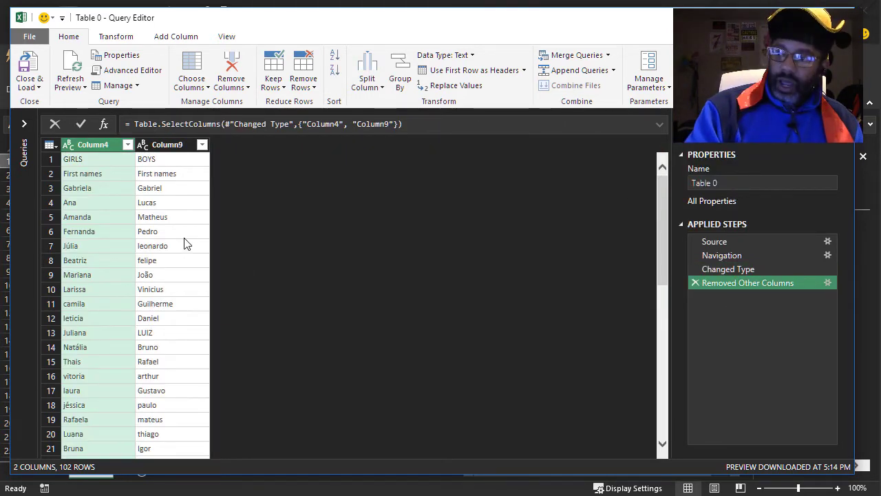
- Unpivot Column4 and Column9 into a single list of names and remove the Attribute column
left_click(167, 145, "ctrl")
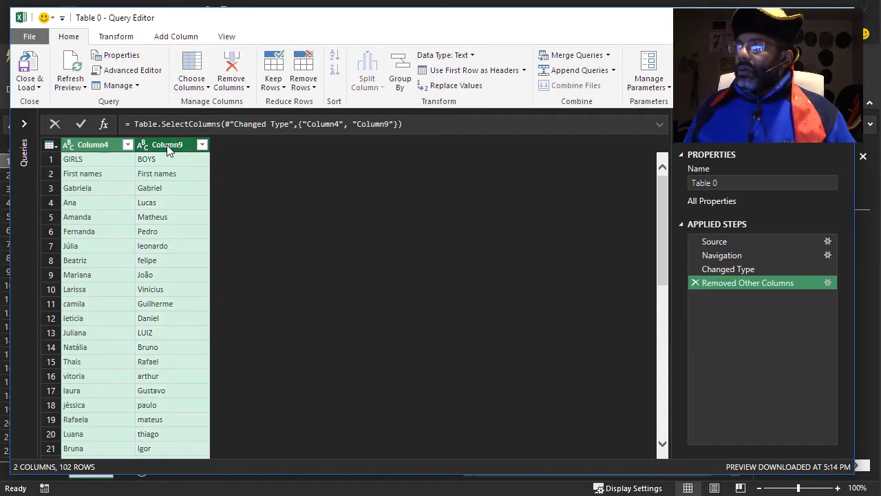
right_click(169, 150)
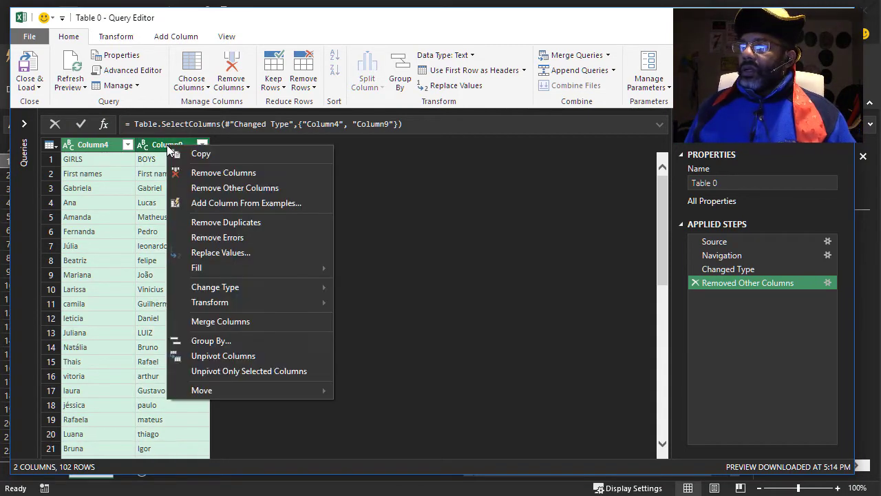
left_click(203, 356)
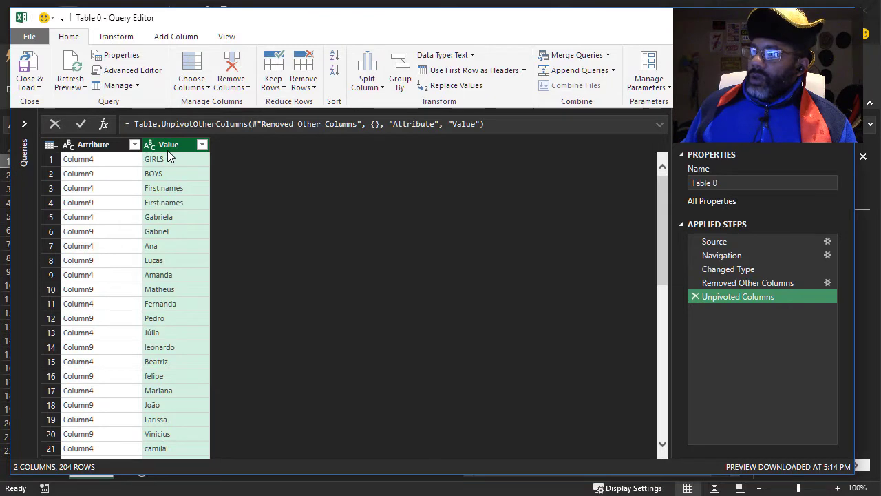
left_click(83, 146)
right_click(84, 146)
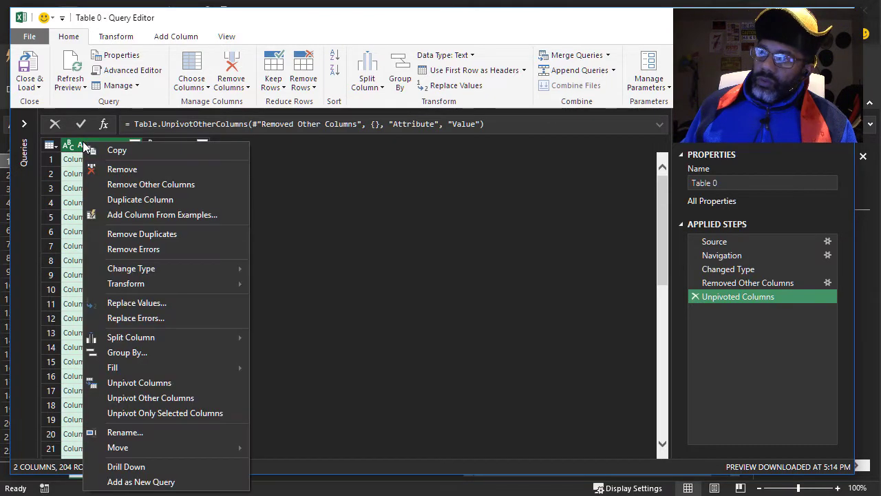
left_click(114, 171)
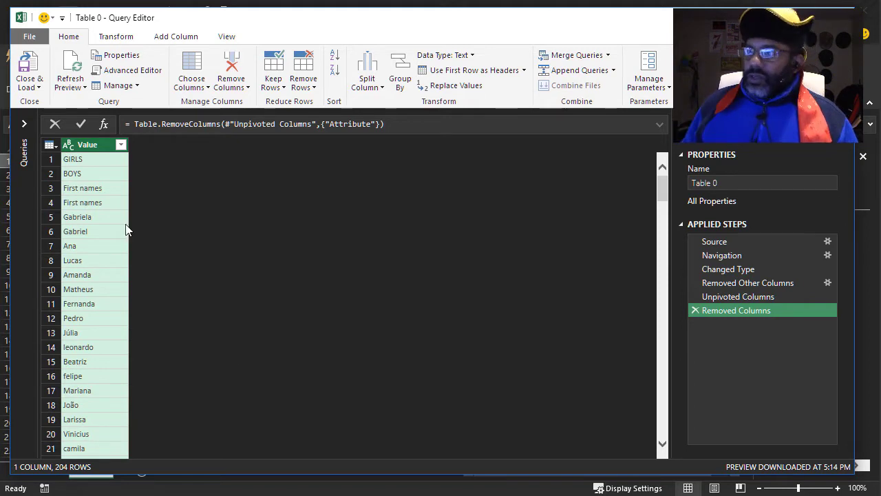
- Filter the Value column to exclude the header entries BOYS, GIRLS and First names
left_click(121, 145)
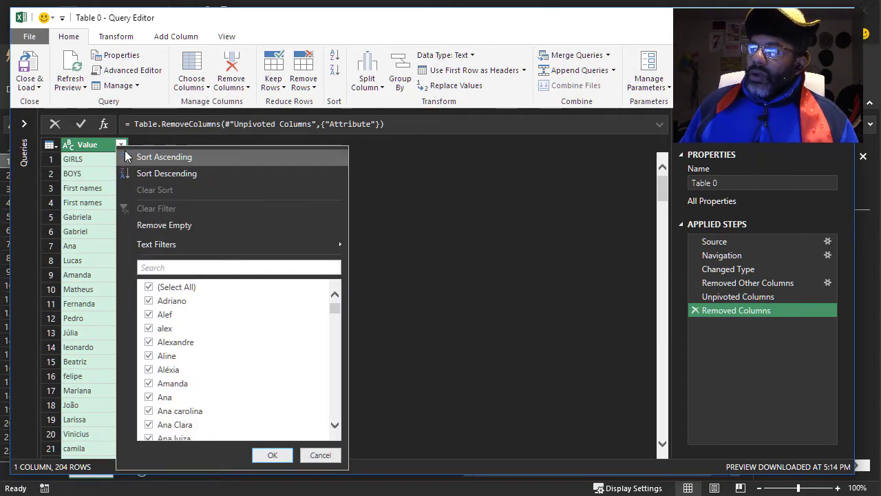
scroll(154, 313, "down", 5)
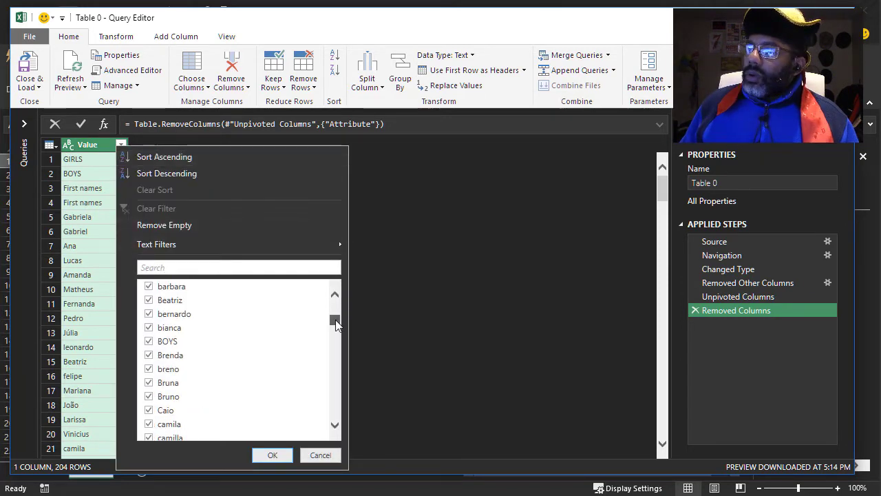
left_click(149, 340)
left_click_drag(336, 323, 331, 353)
left_click(148, 345)
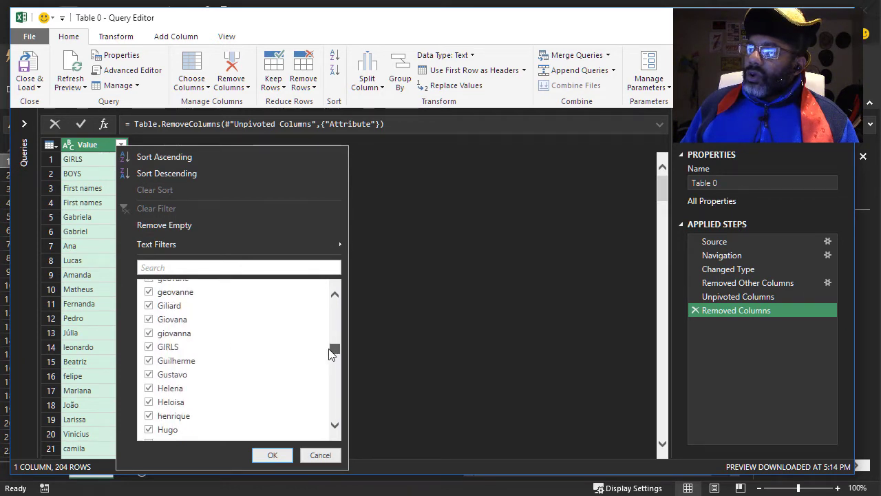
left_click(149, 347)
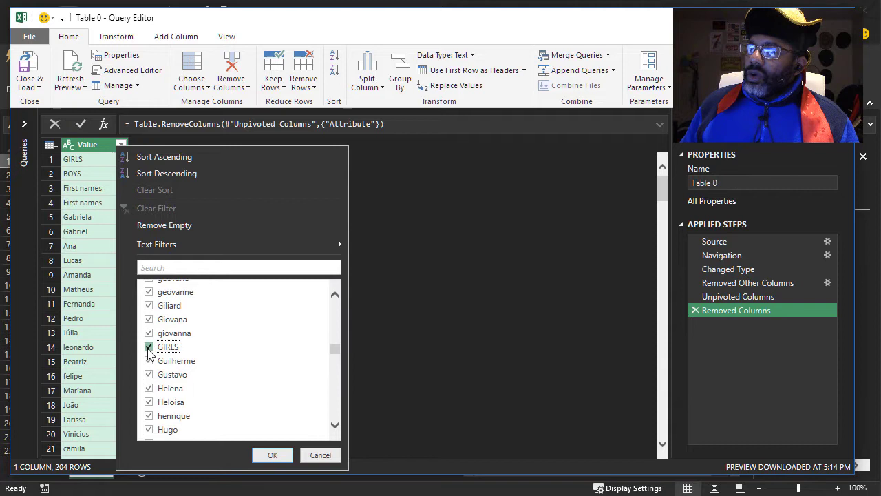
left_click(275, 455)
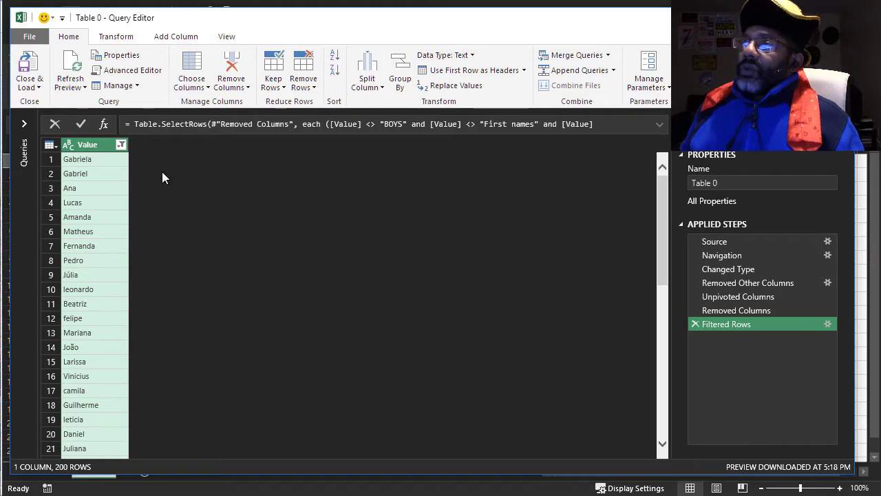
- Add a column from examples that capitalizes each word of Value, giving the properly capitalized name in row 10 as the sample
left_click(172, 35)
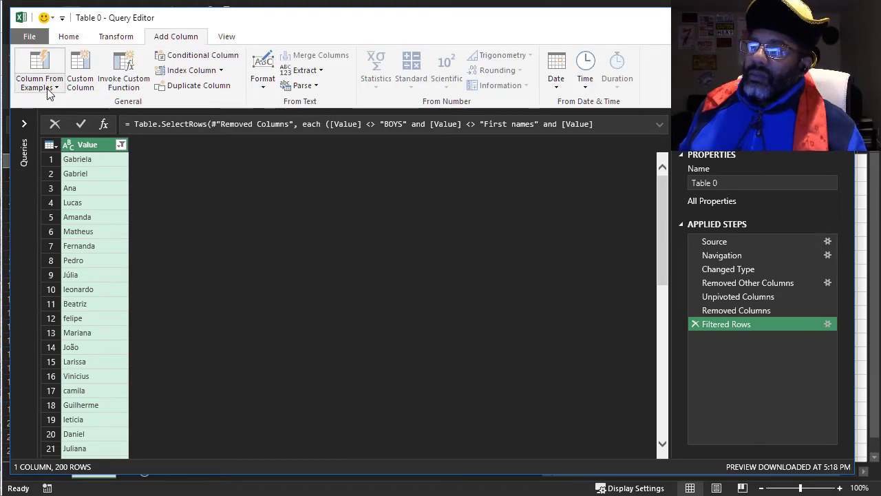
left_click(39, 63)
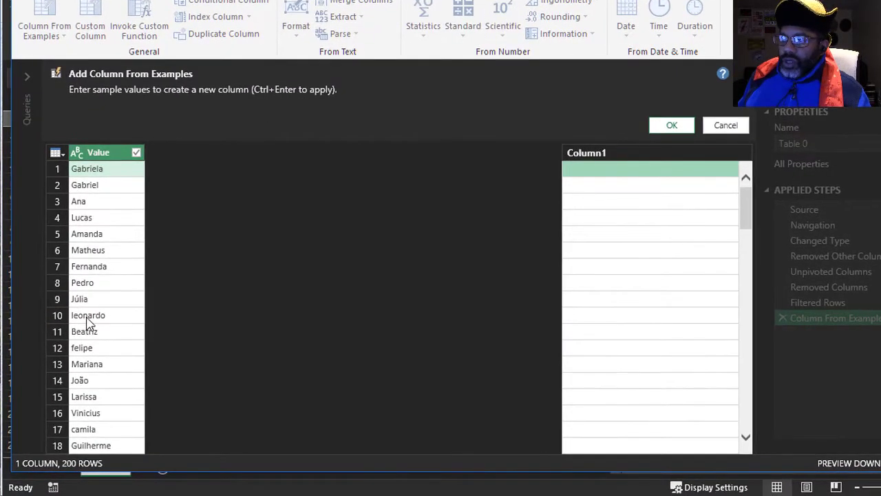
left_click(586, 318)
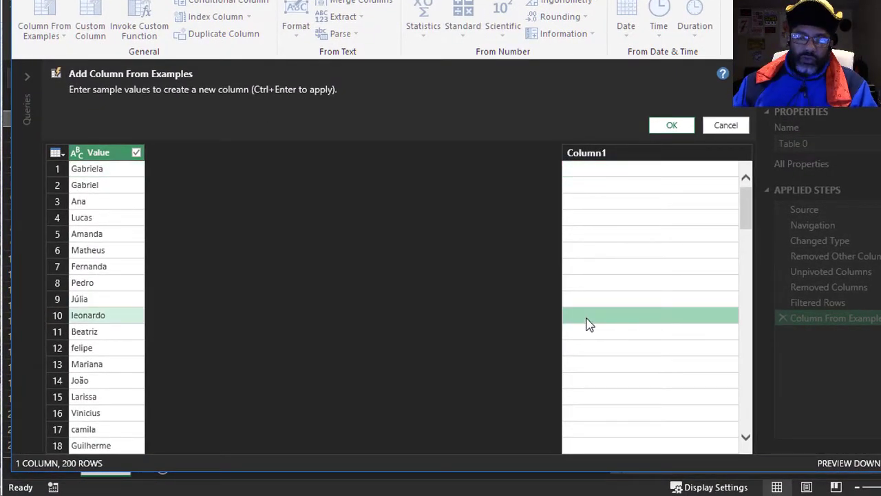
type("L")
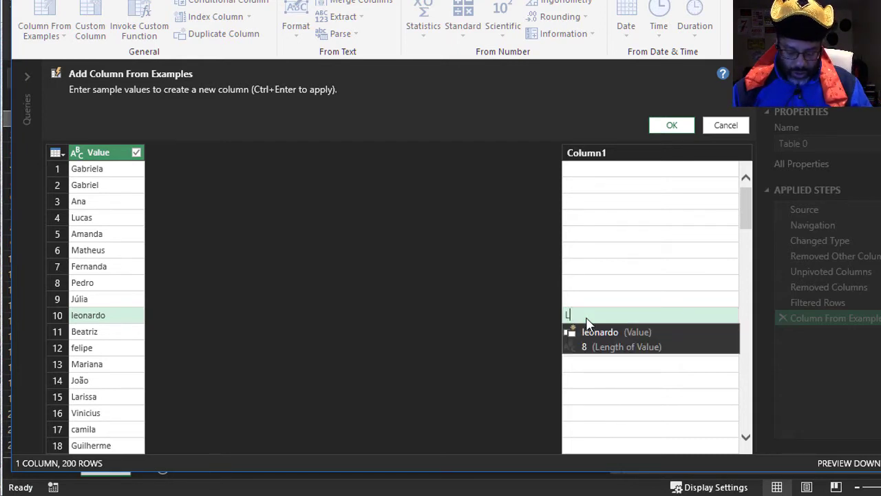
type("eonardo")
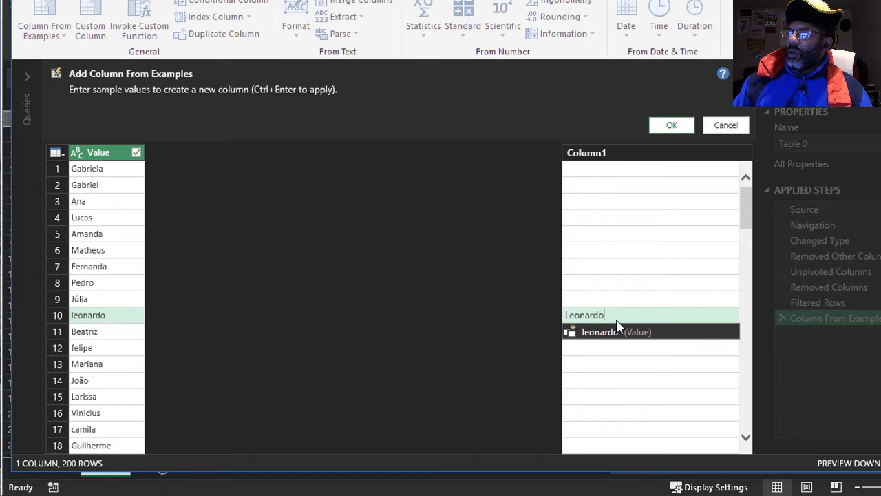
key("Return")
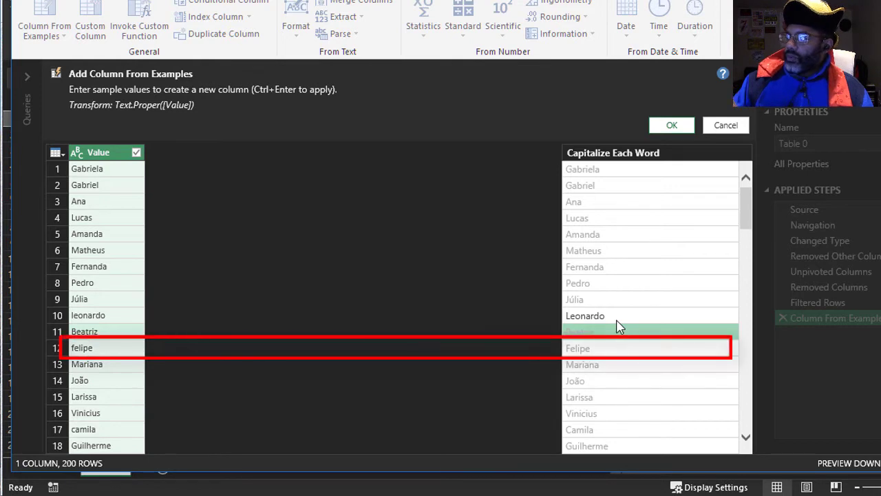
scroll(618, 327, "down", 6)
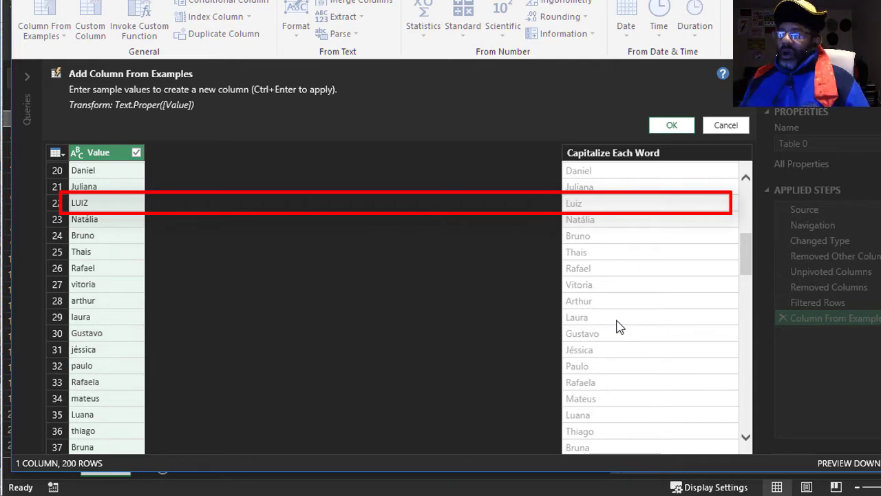
left_click(673, 126)
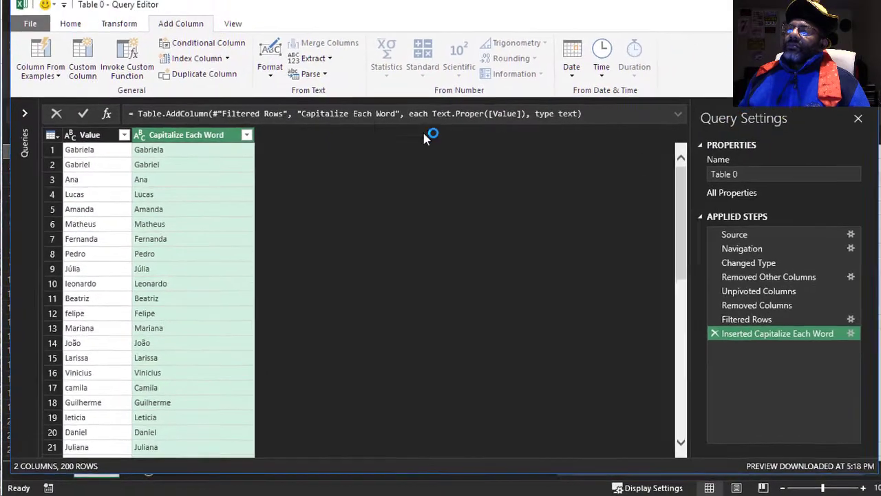
- Close and load the query into the workbook, and copy all names in the Capitalize Each Word column
left_click(31, 36)
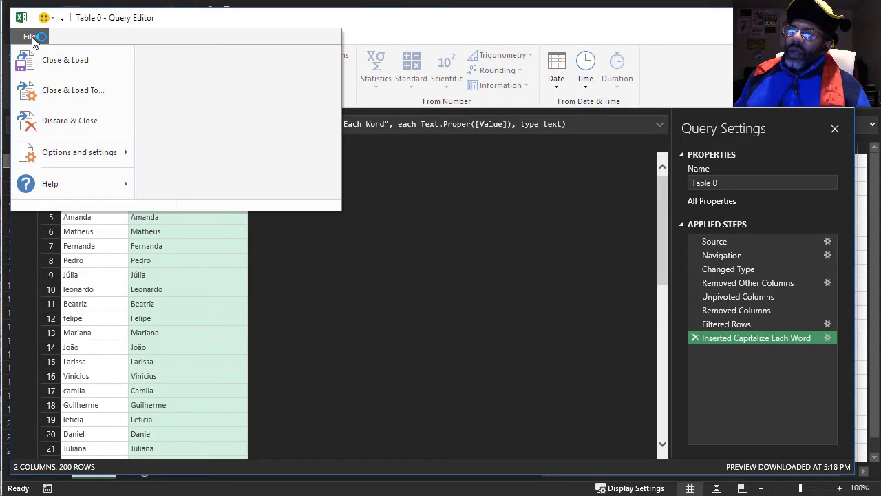
left_click(67, 59)
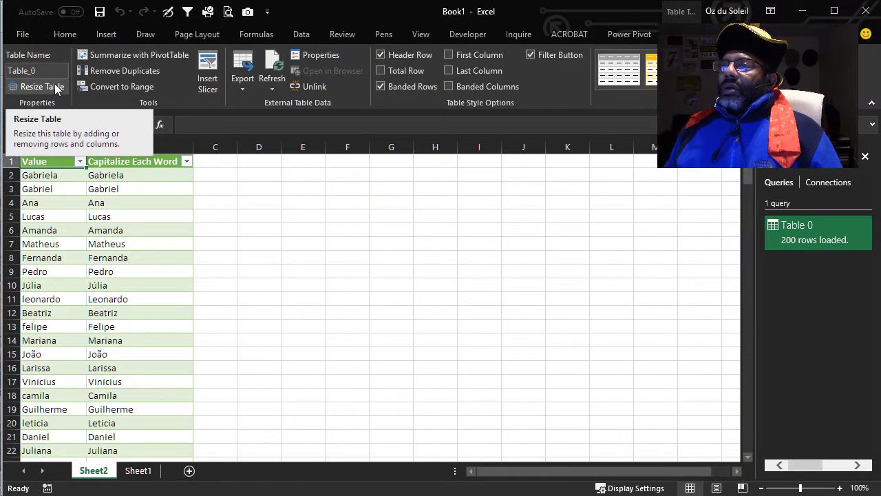
left_click(141, 176)
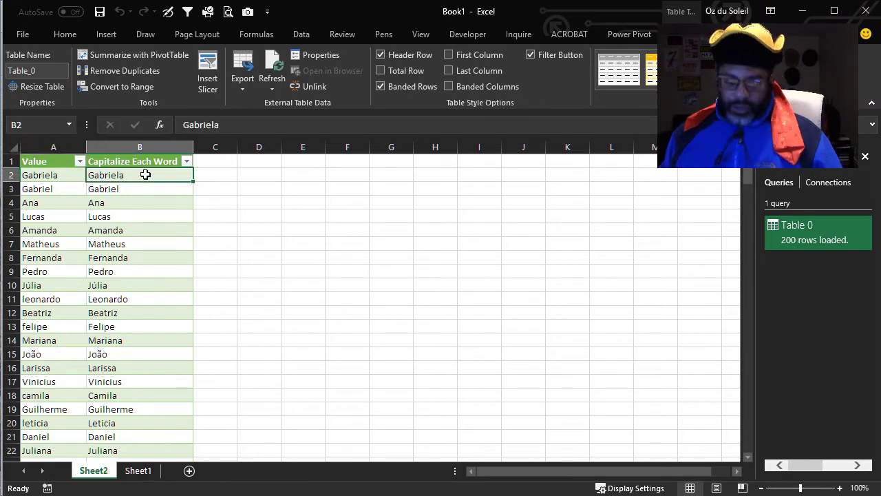
key("ctrl+shift+Down")
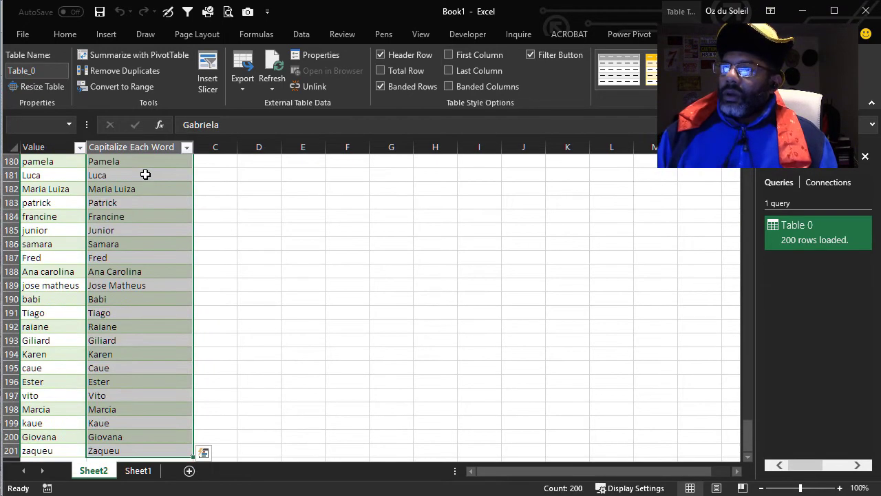
right_click(145, 174)
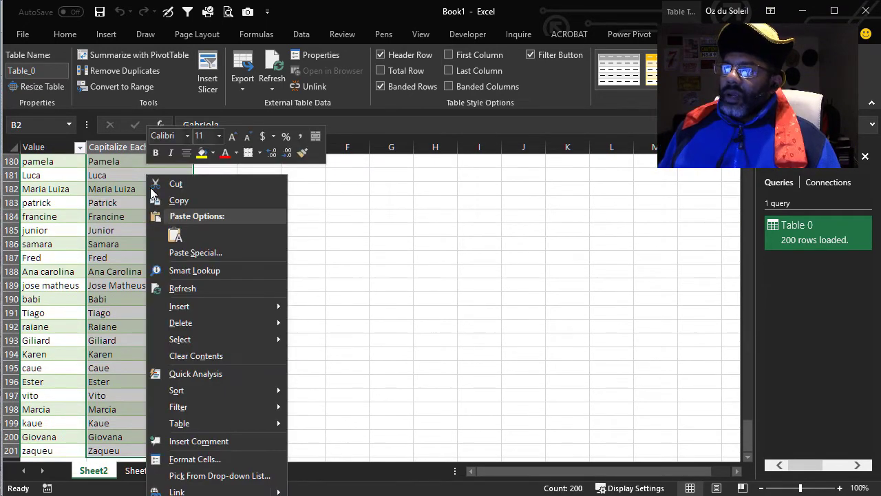
left_click(159, 199)
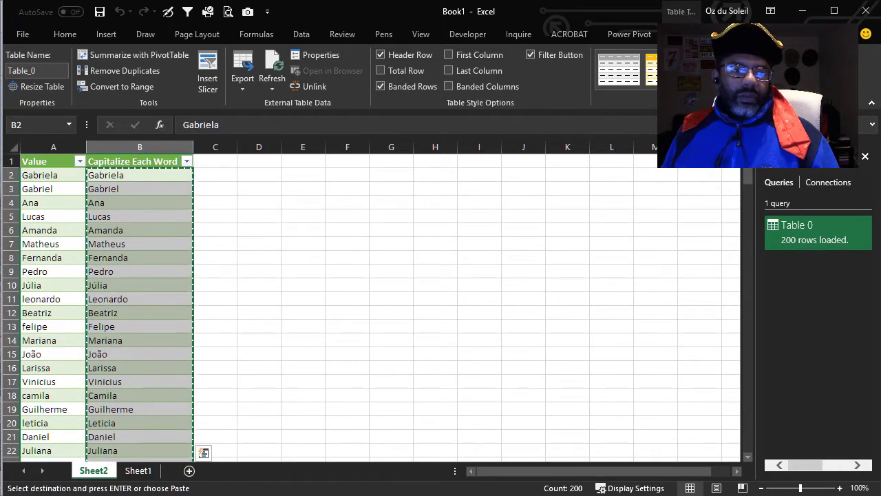
- Switch to Random Names and Cities.xlsx and paste the copied names as values below the First Names list, from B4470 on the Many Names sheet
key("alt+Tab")
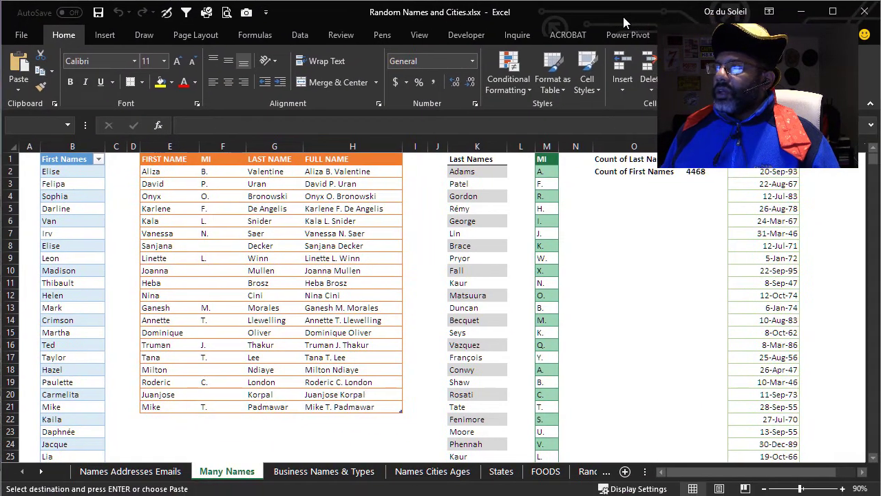
left_click(634, 282)
left_click_drag(872, 161, 866, 460)
scroll(208, 342, "down", 3)
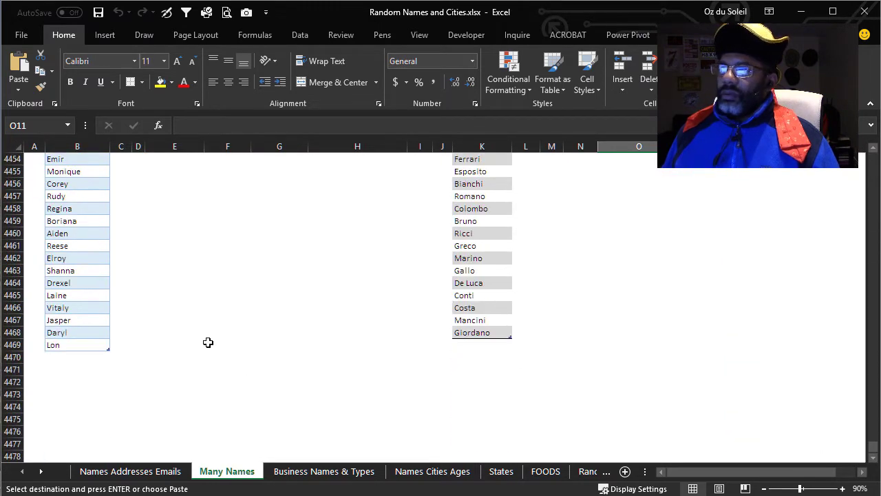
right_click(73, 357)
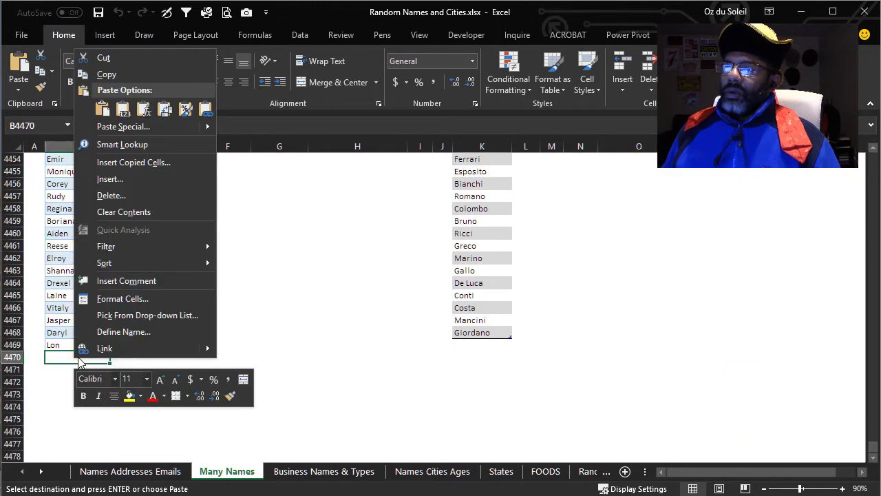
left_click(122, 112)
left_click(69, 295)
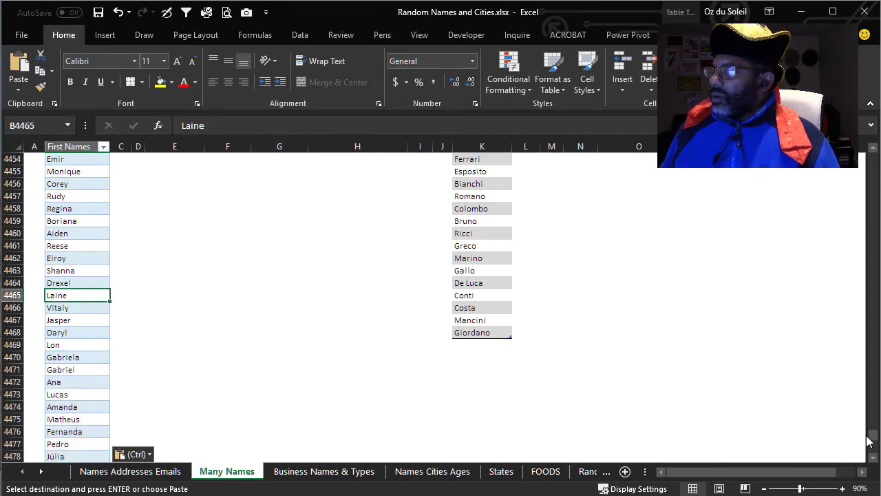
left_click_drag(872, 436, 872, 157)
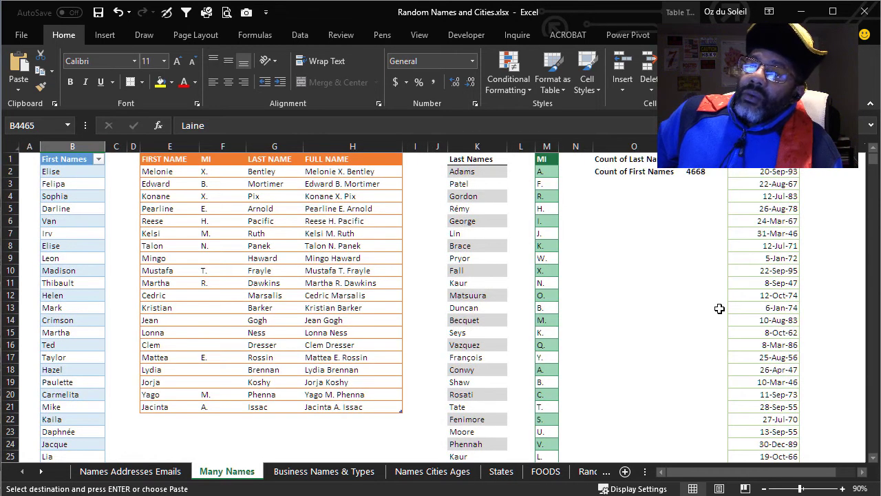